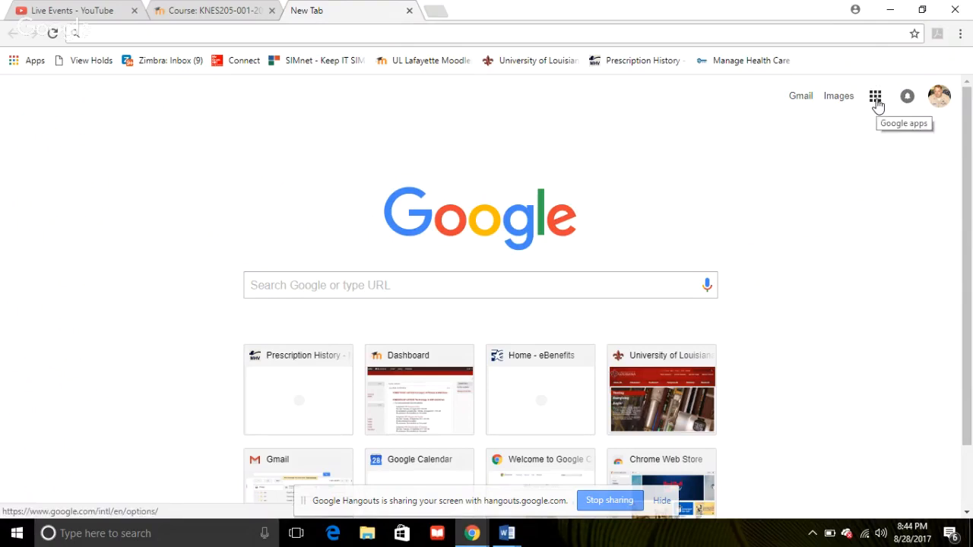
Step: Open Google Calendar and preview the Day, Month, 4 Days and Agenda views before returning to the Week view
click(876, 97)
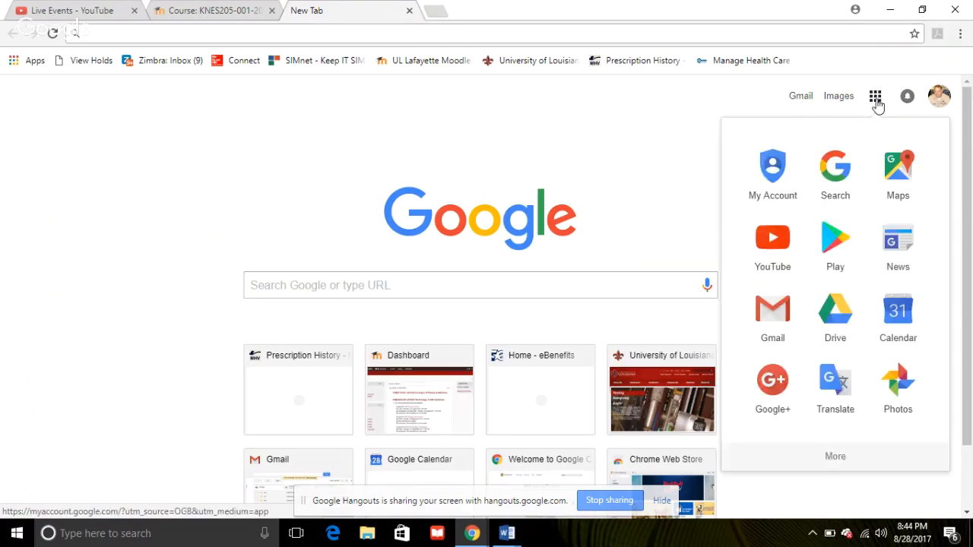
click(898, 317)
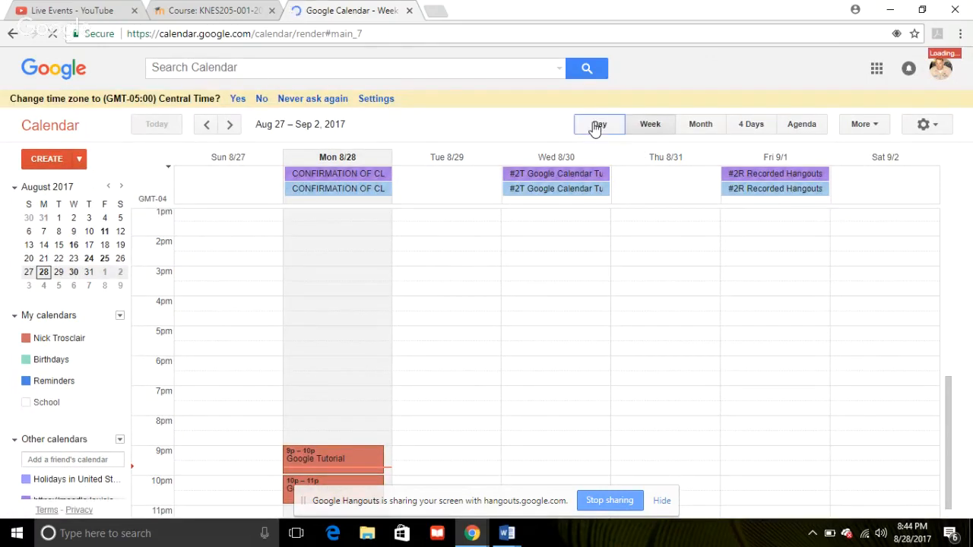
click(597, 125)
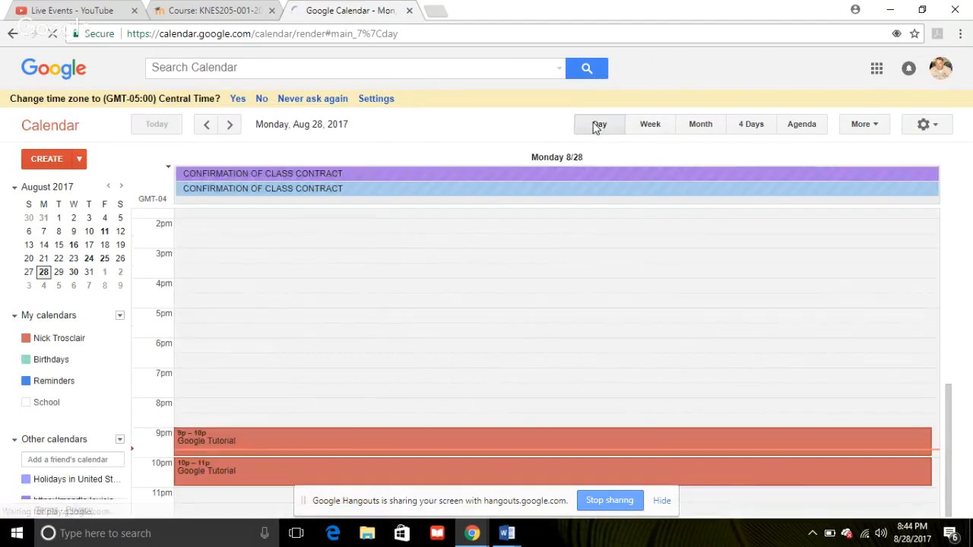
click(667, 129)
click(700, 129)
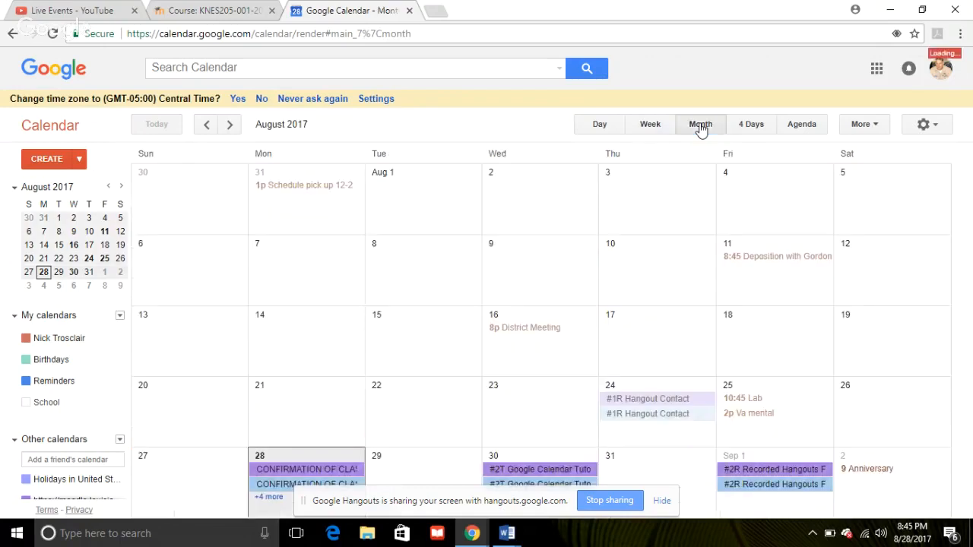
click(742, 127)
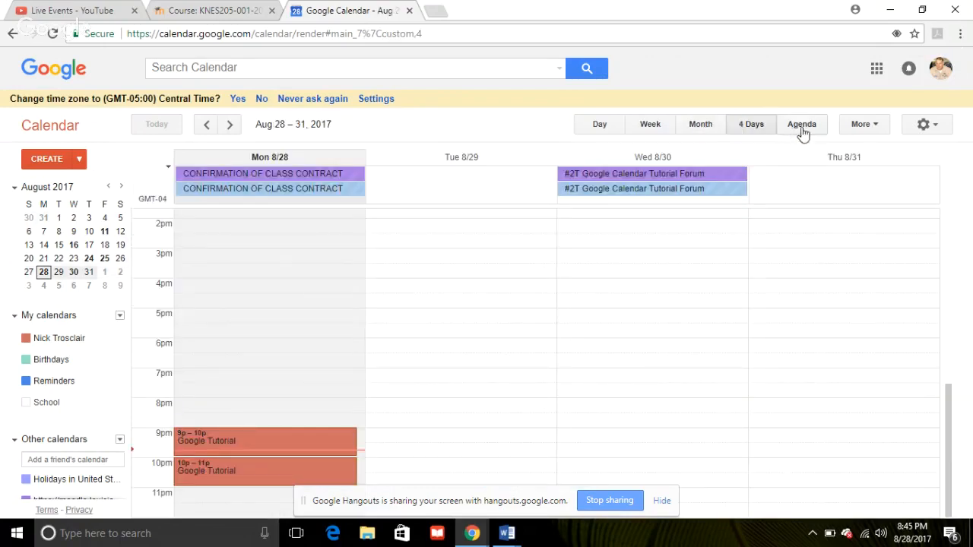
click(801, 130)
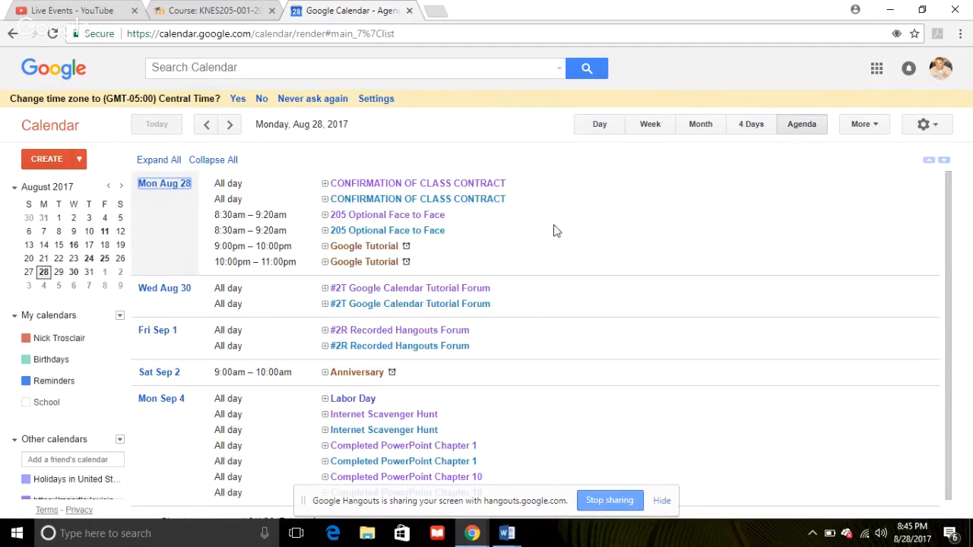
click(652, 124)
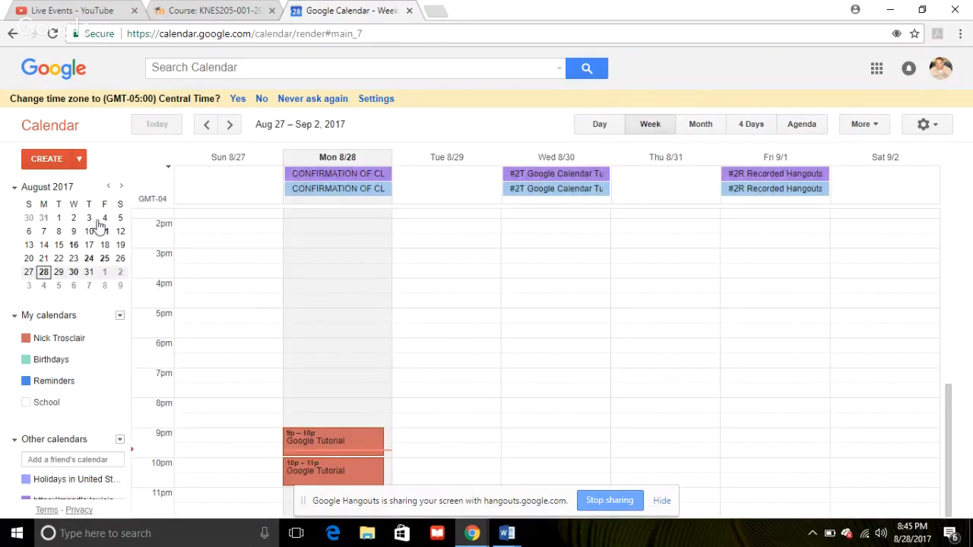
Step: Create a new event titled "Google Calendar Tutorial" and set its date to 8/30/2017
click(48, 167)
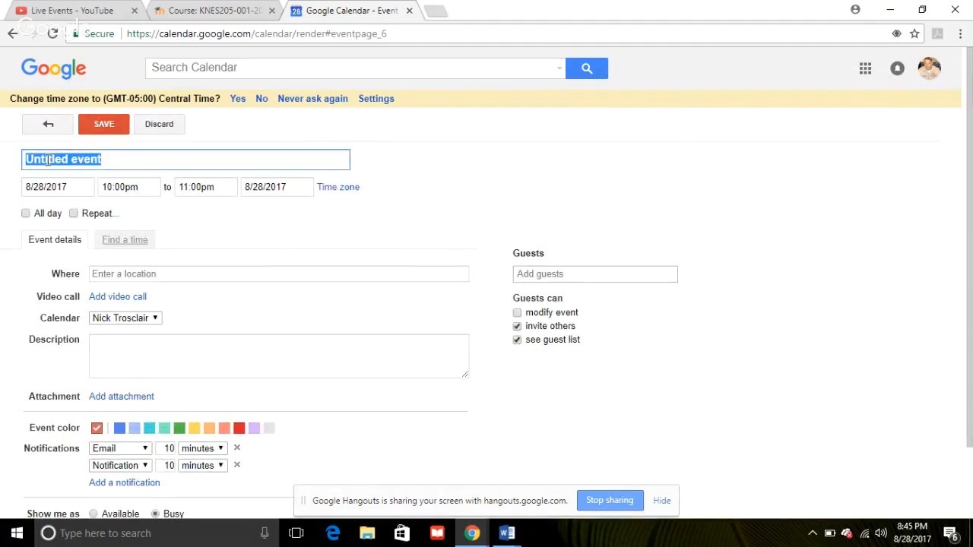
text(G)
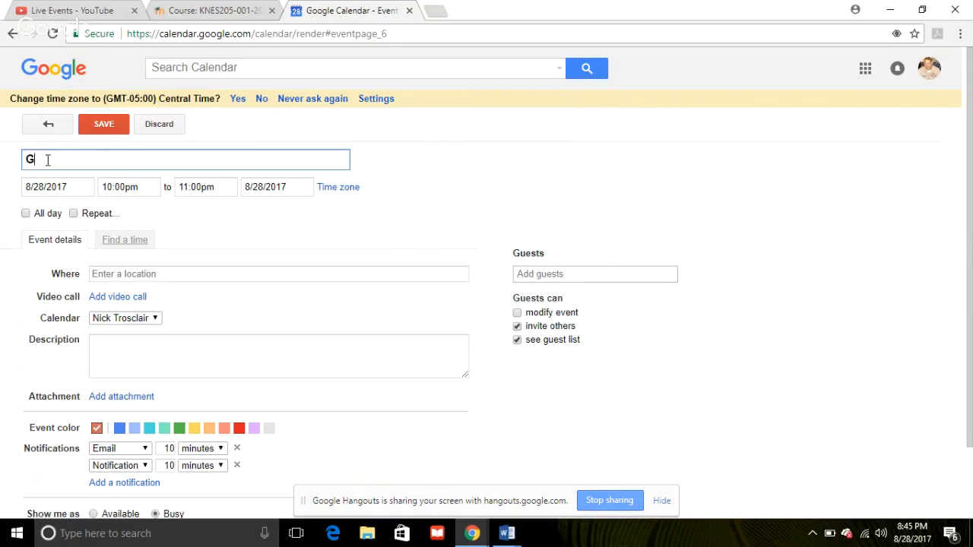
text(oogle Calendar )
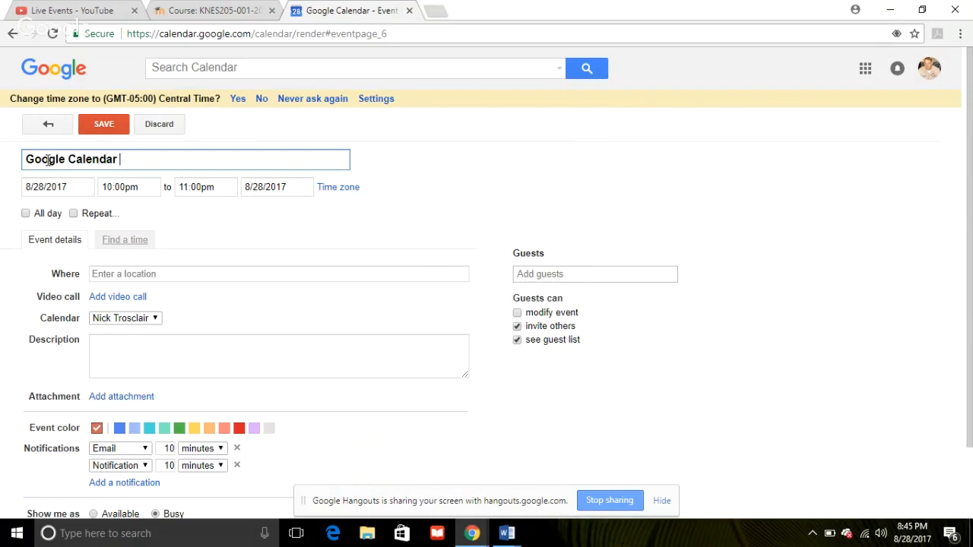
text(Tutorial)
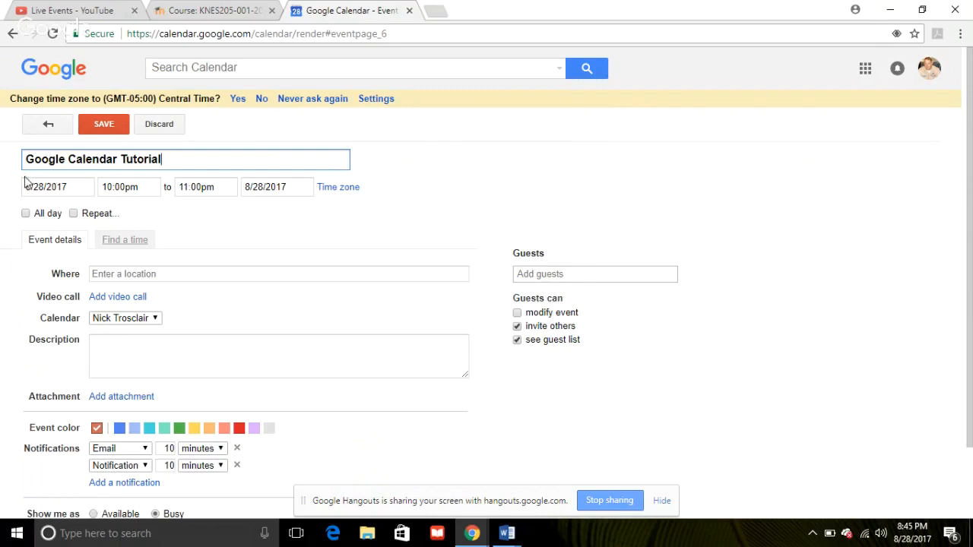
click(73, 186)
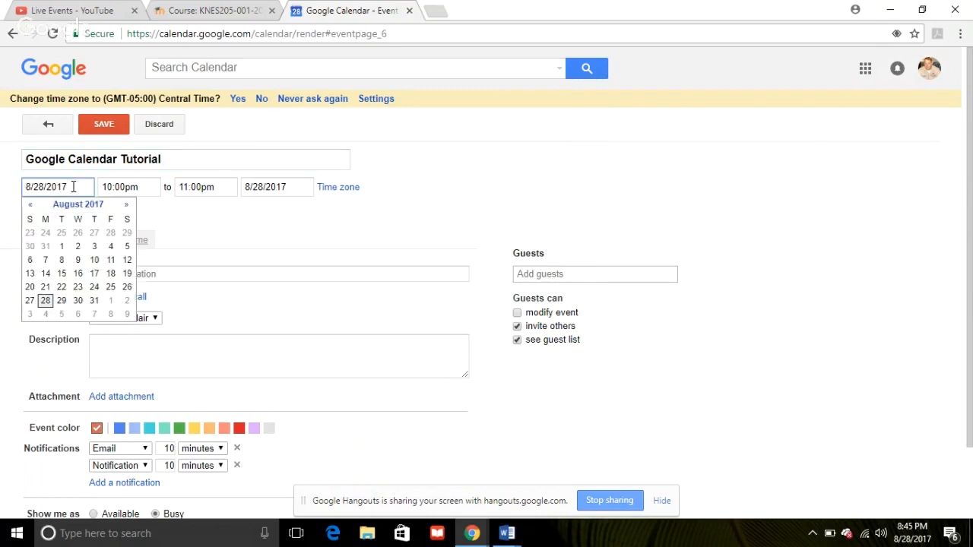
click(78, 302)
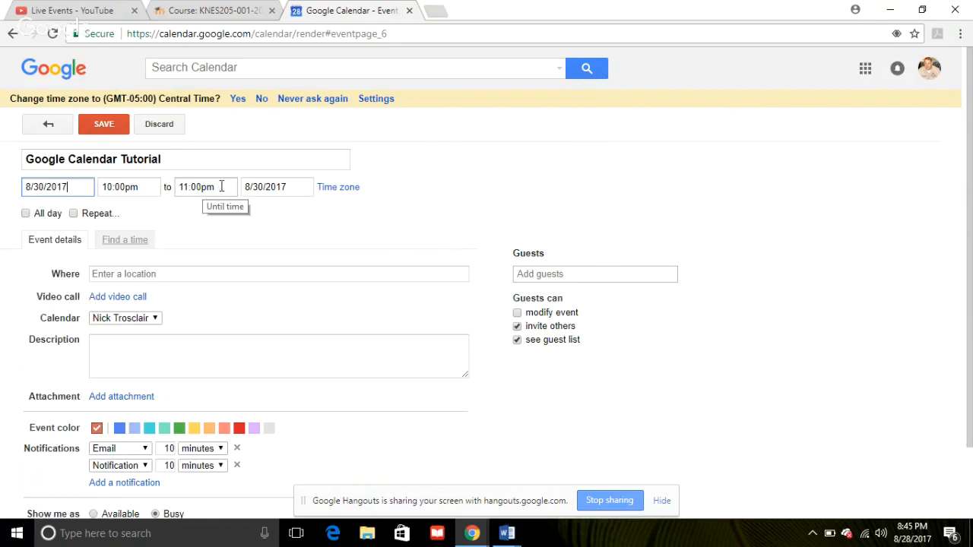
Step: Try the event's all-day setting, examine the available repeat frequencies, and cancel the repeat setup
click(25, 214)
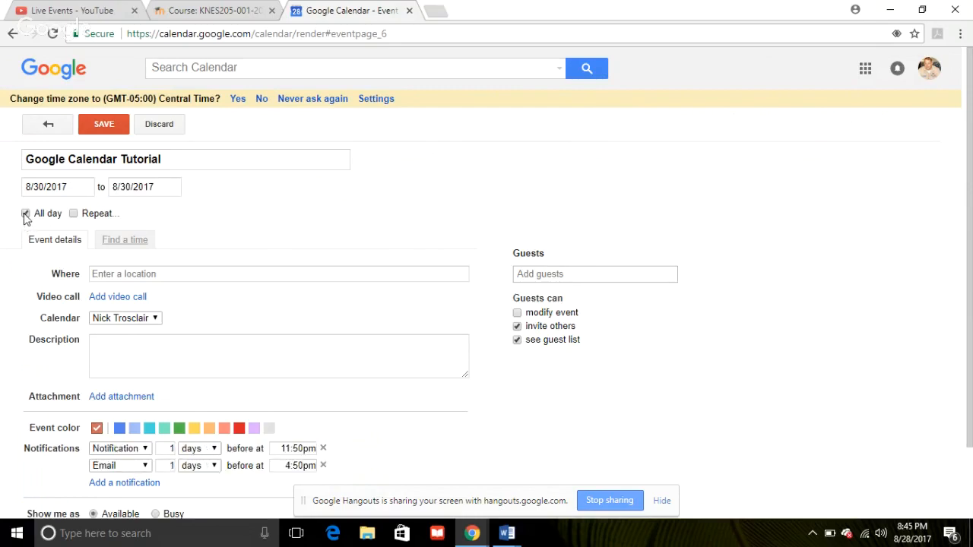
click(25, 214)
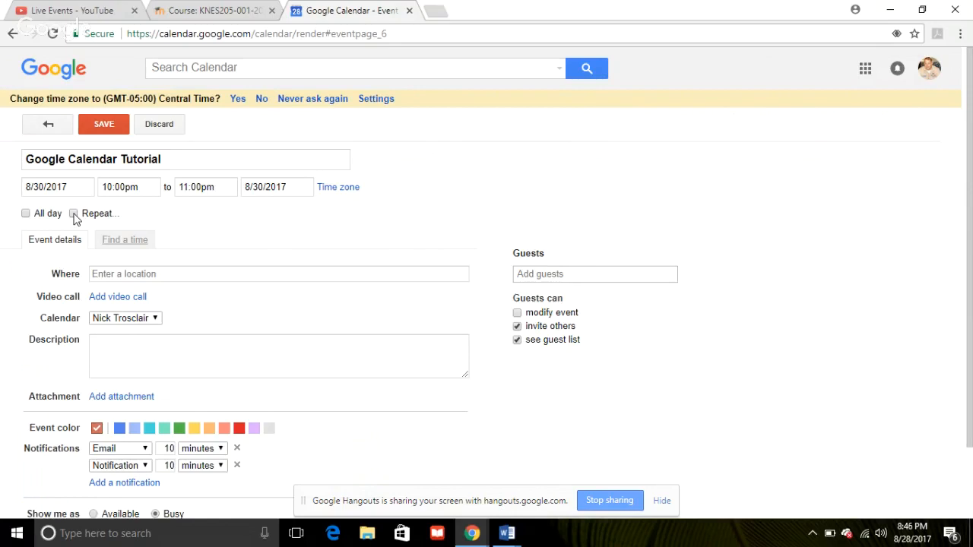
click(74, 214)
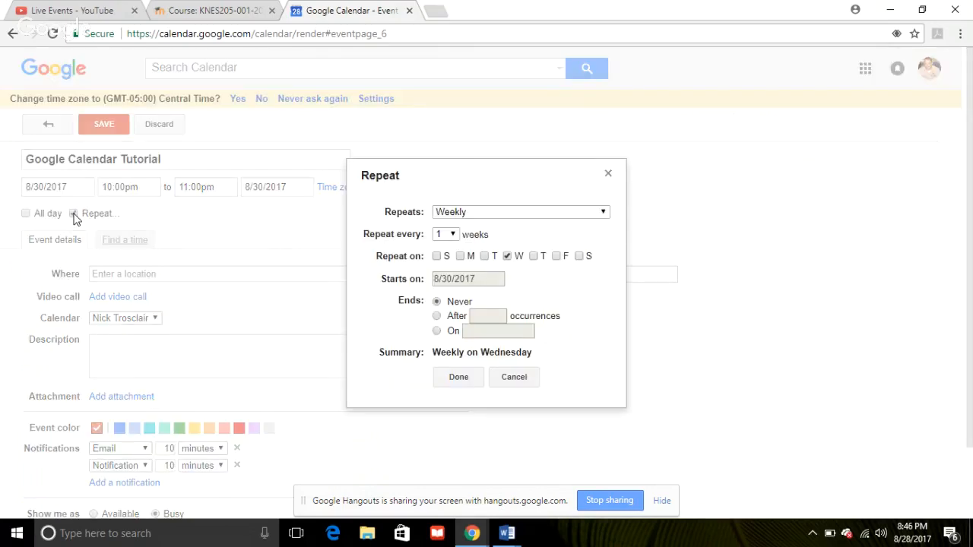
click(608, 216)
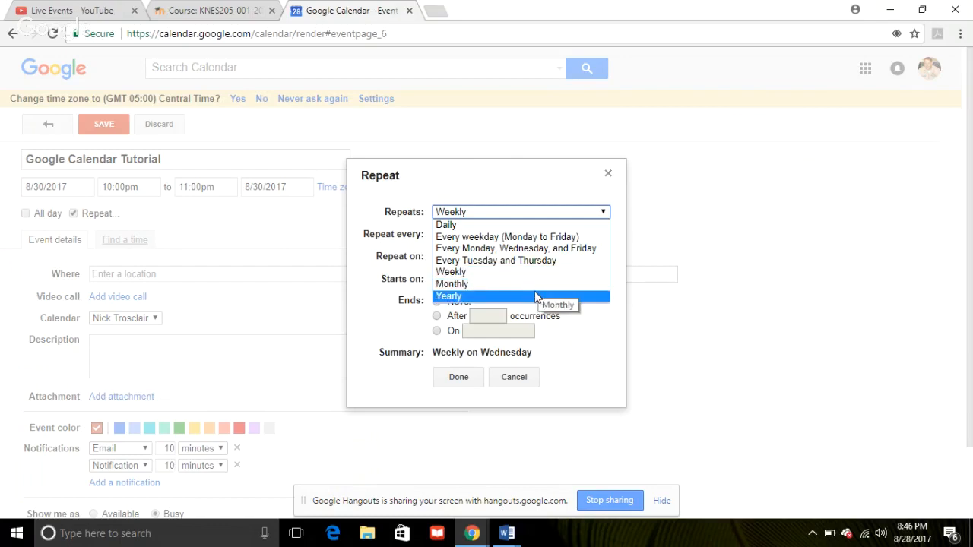
click(535, 178)
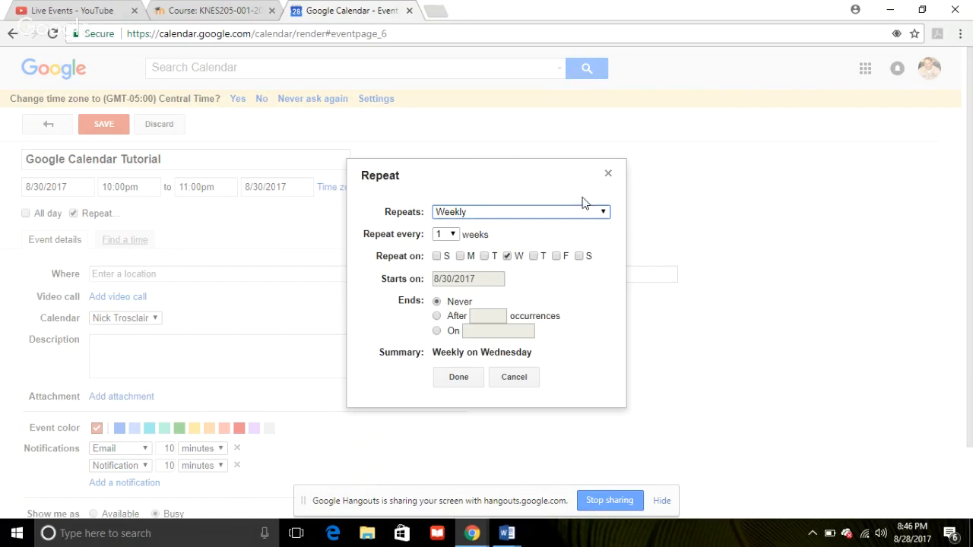
click(607, 177)
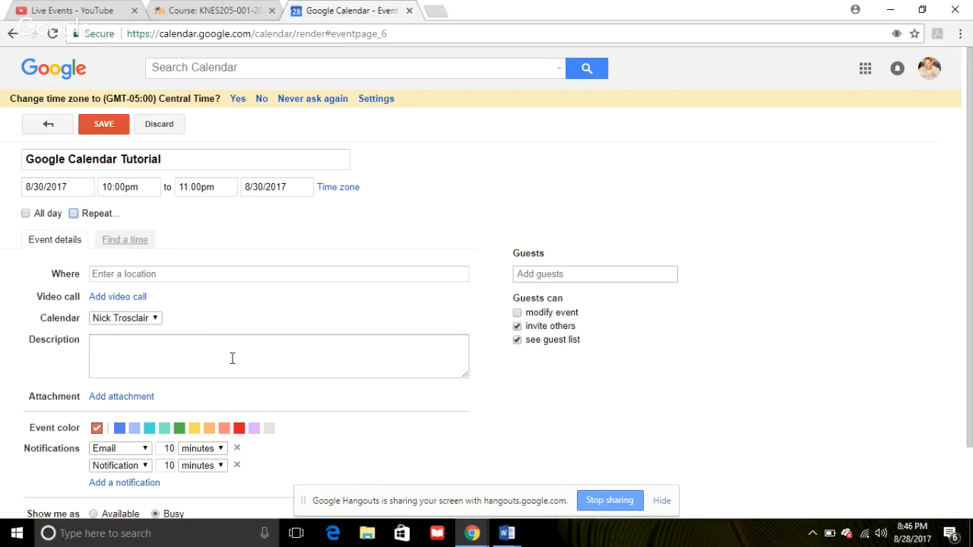
Step: Review the remaining event detail fields, save the event, and move it to 9–10pm on Wednesday 8/30
click(172, 342)
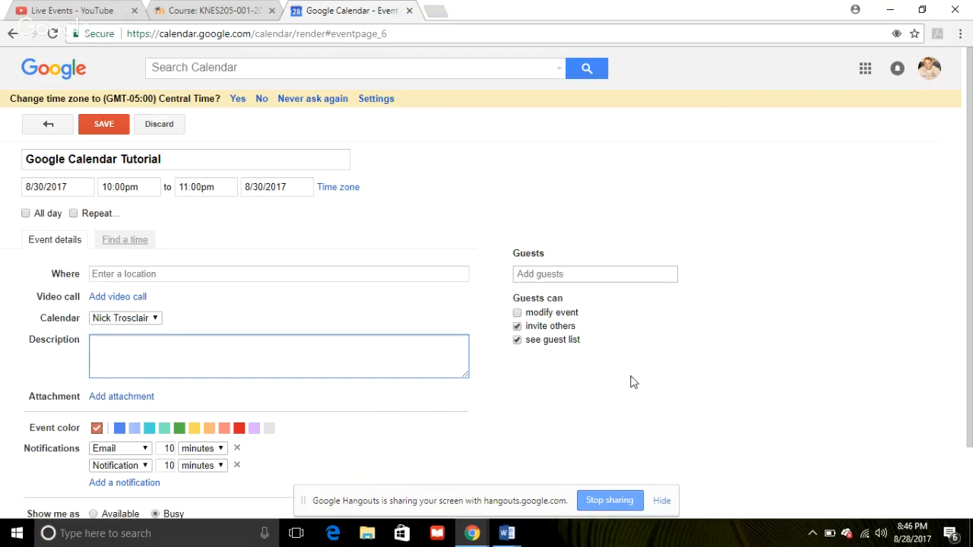
click(565, 273)
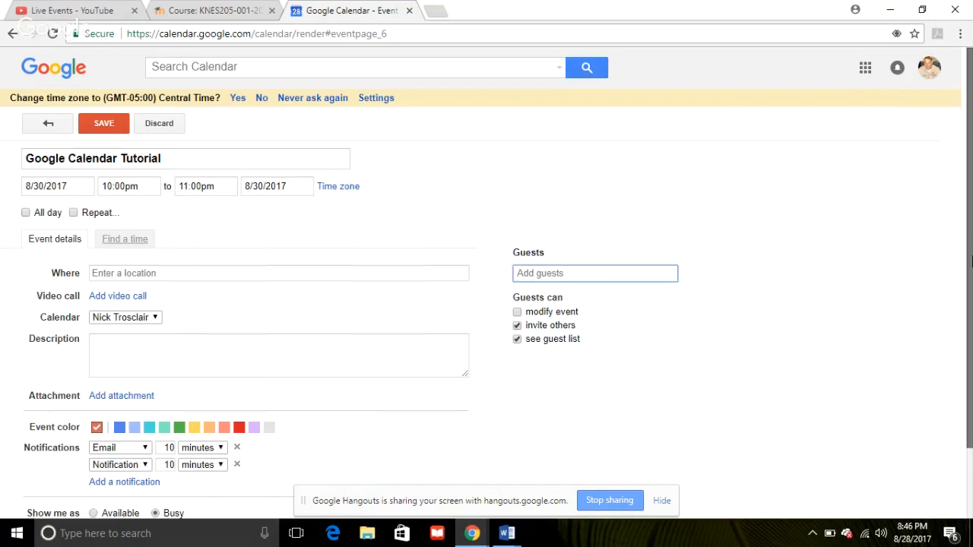
drag(971, 237, 971, 306)
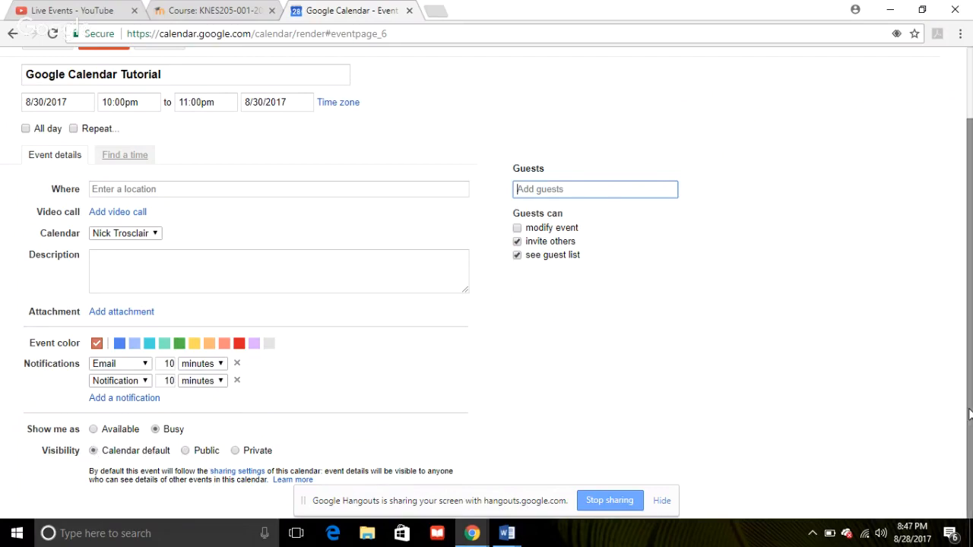
scroll(962, 408, up, 1)
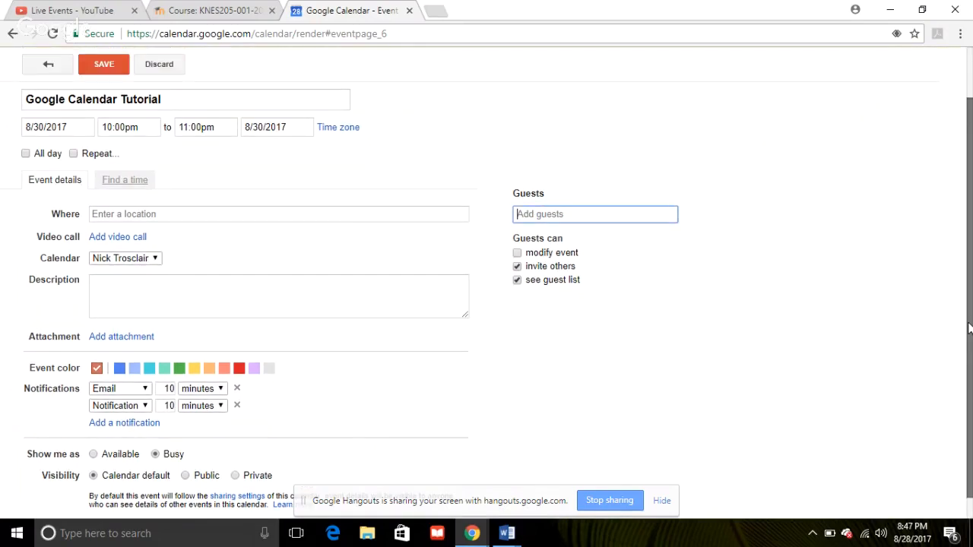
scroll(968, 328, up, 1)
click(94, 127)
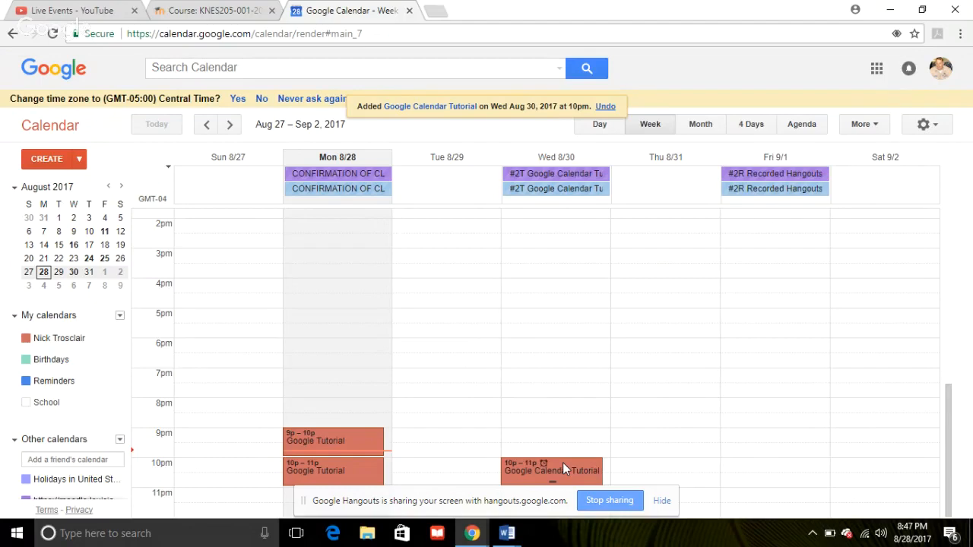
drag(562, 465, 566, 441)
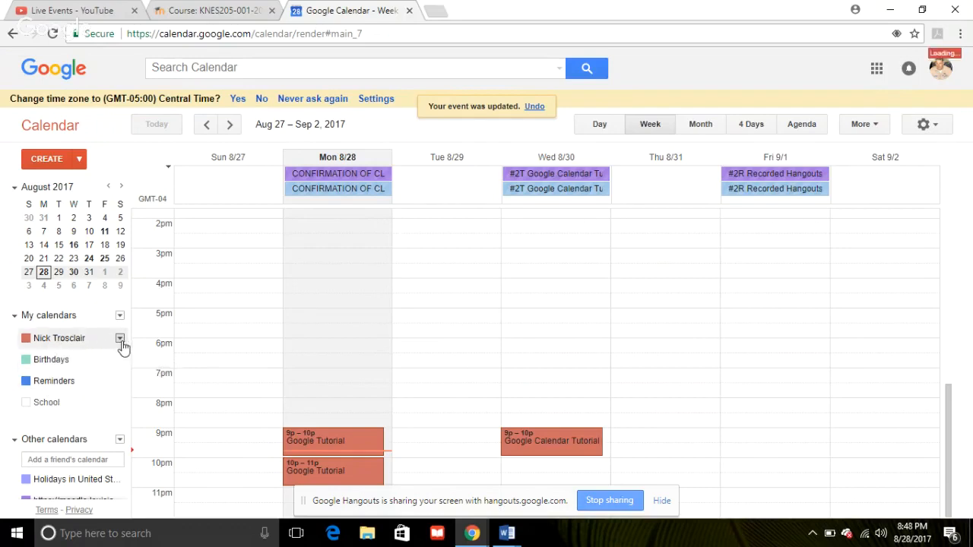
Step: Examine the sharing settings of the personal calendar and return to the weekly calendar
click(121, 340)
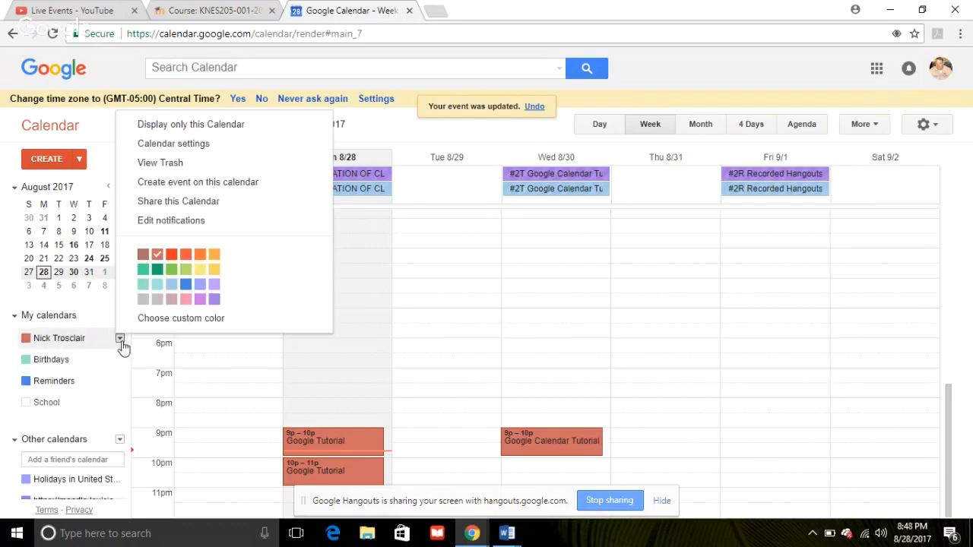
click(187, 201)
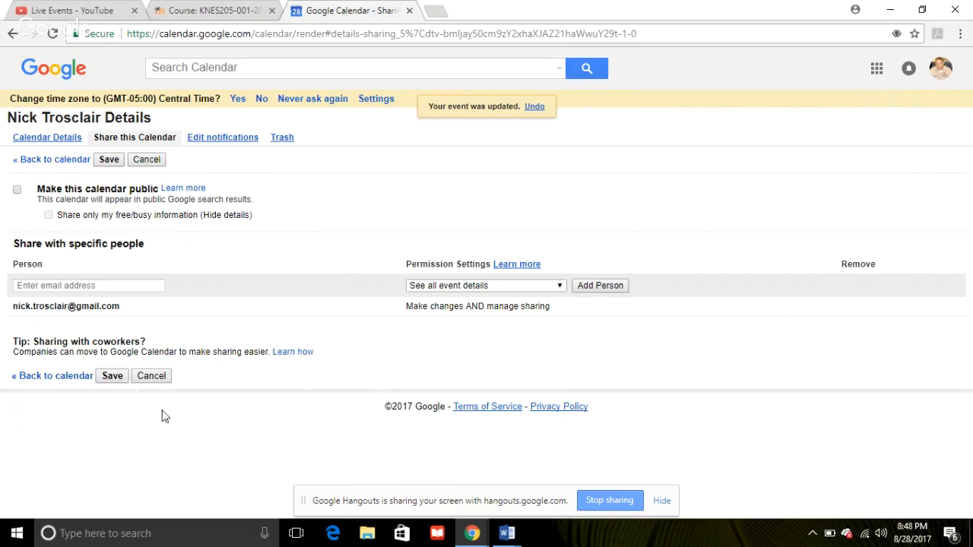
click(69, 378)
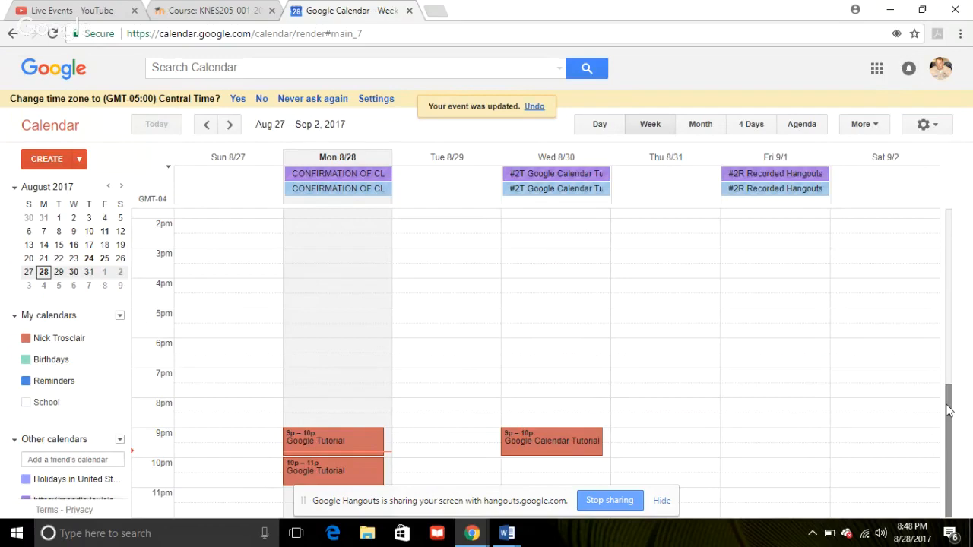
drag(946, 404, 946, 425)
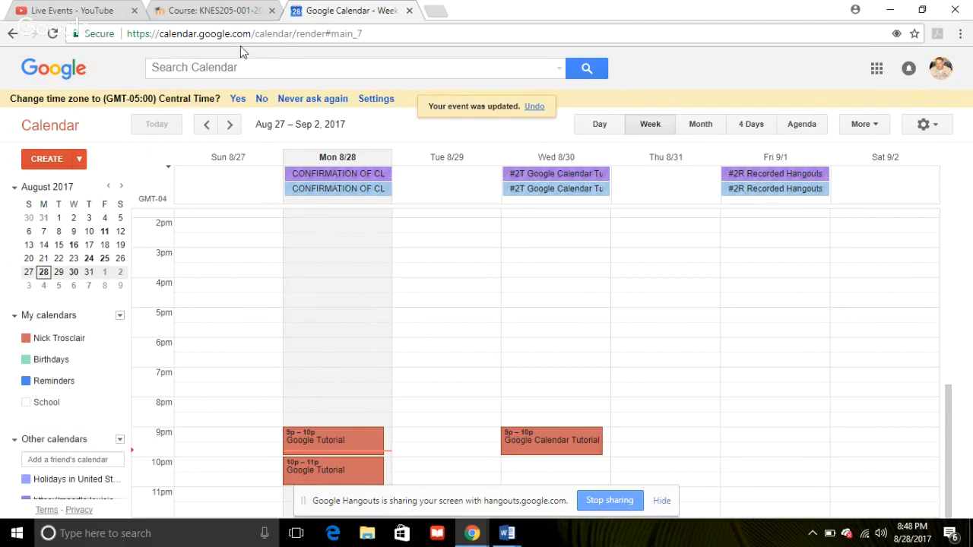
Step: Switch to the KNES205 Moodle course and open the export page for its August 2017 calendar
click(227, 11)
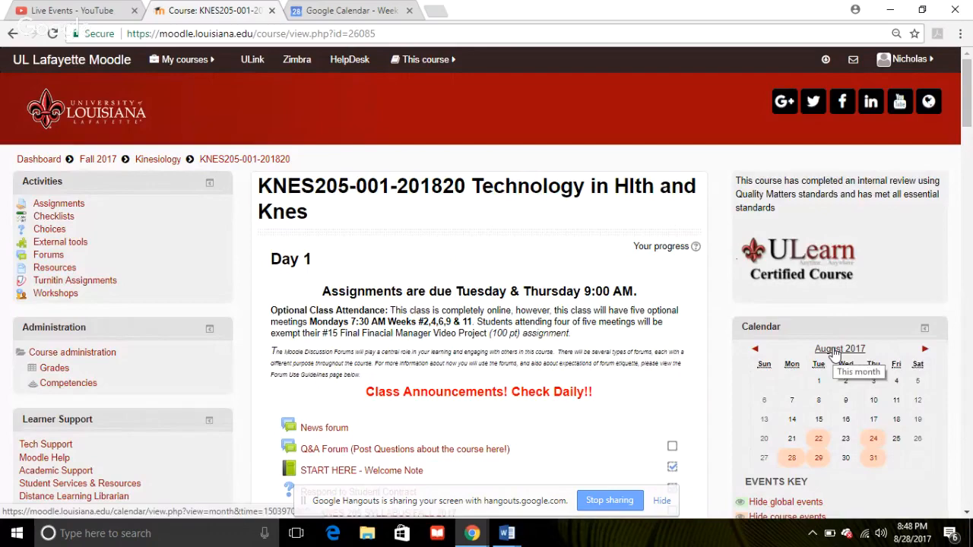
click(834, 350)
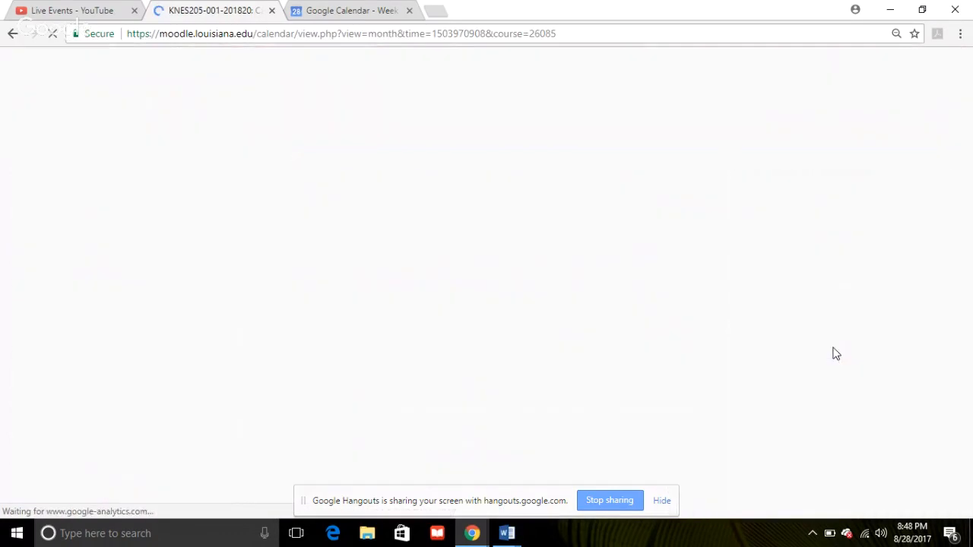
scroll(968, 180, down, 4)
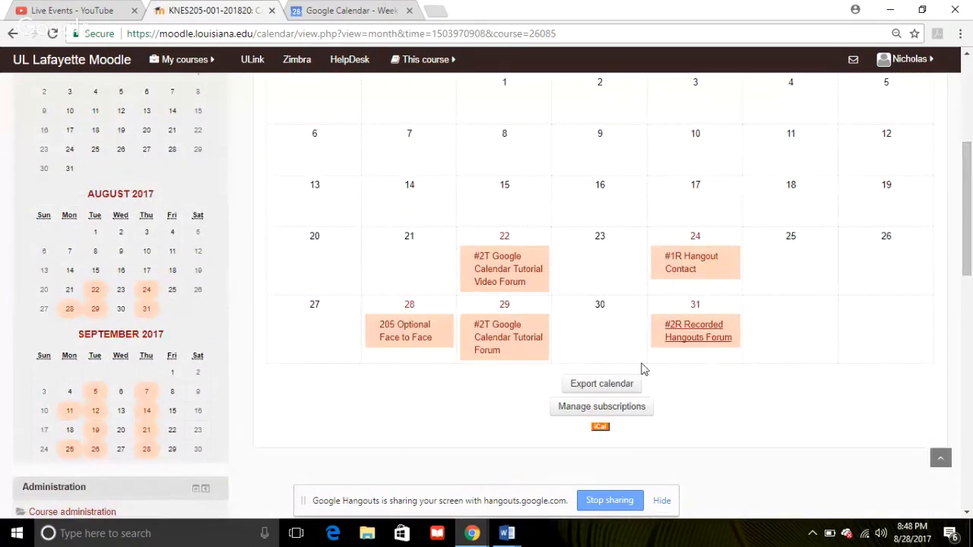
click(606, 394)
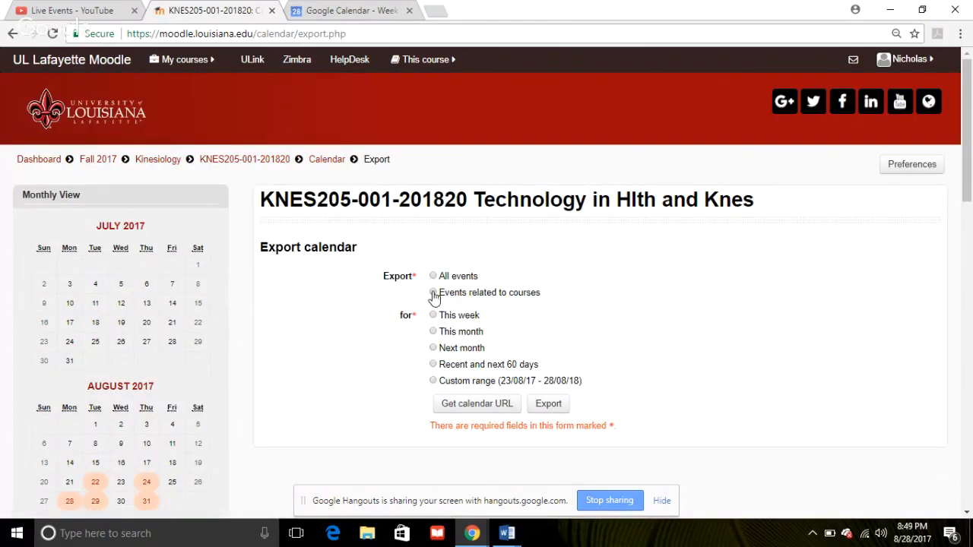
Step: Generate a calendar URL for events related to courses, covering recent and next 60 days
click(433, 293)
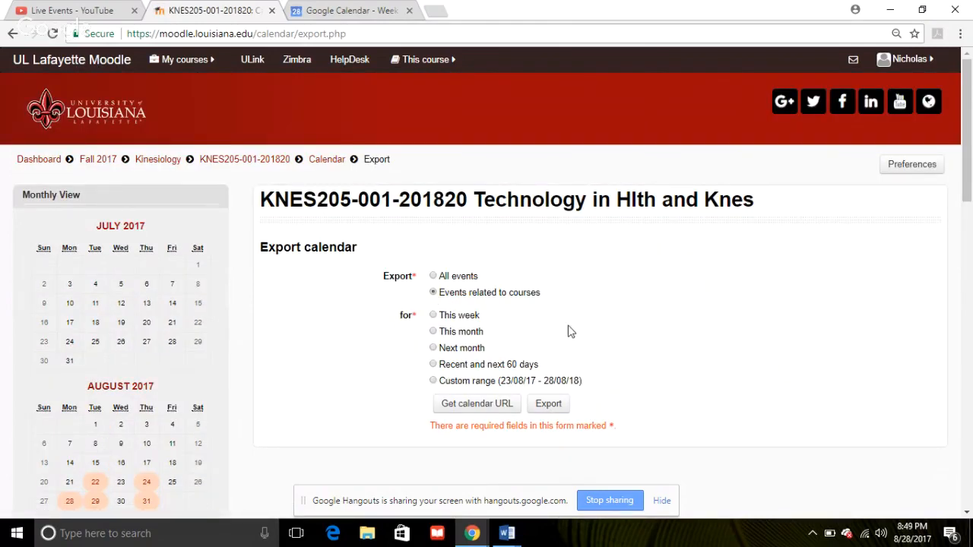
click(433, 366)
click(477, 405)
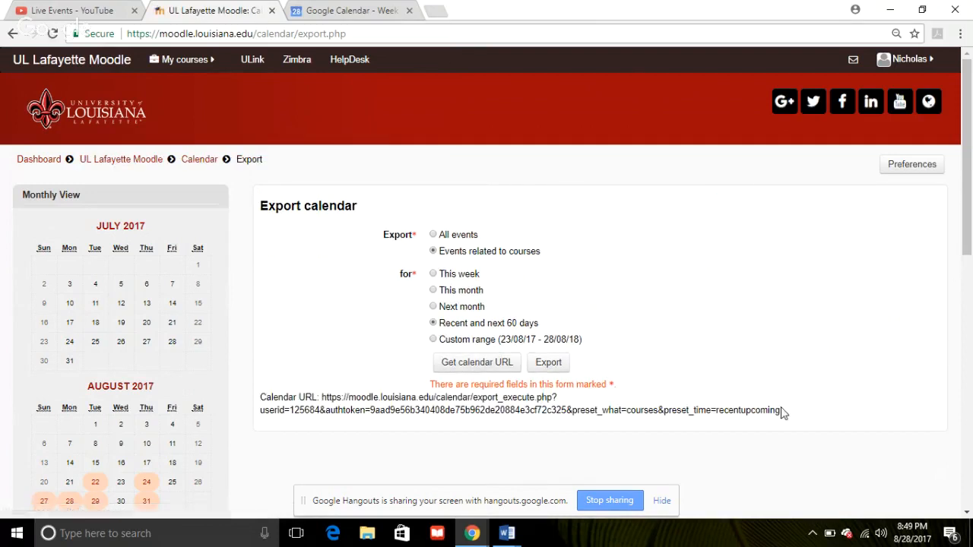
Step: Copy the full generated calendar URL from the Moodle Export calendar page
drag(783, 410, 331, 397)
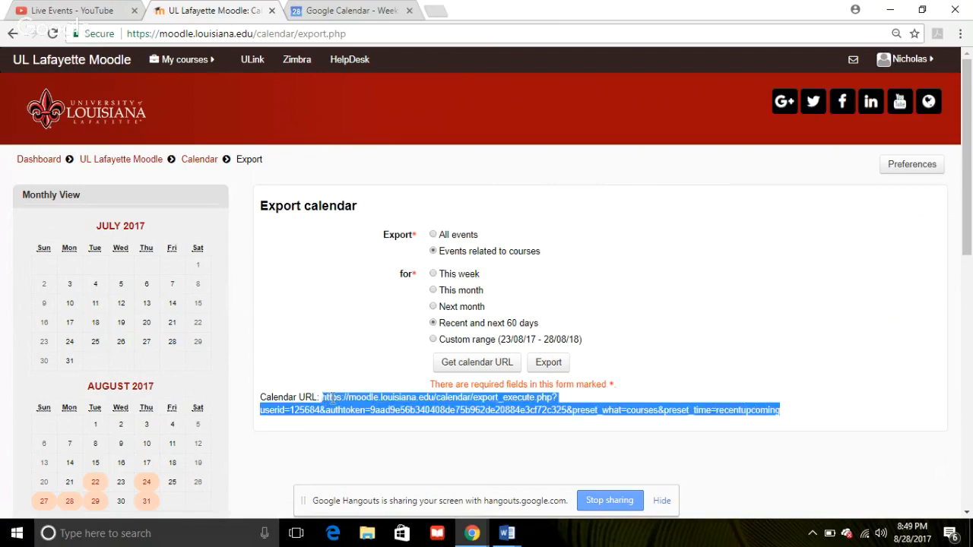
right_click(331, 397)
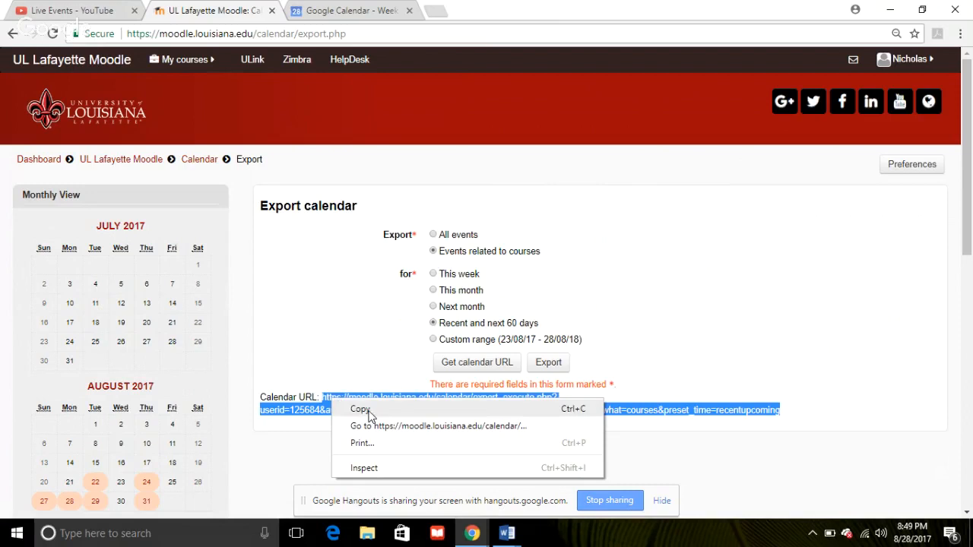
click(360, 409)
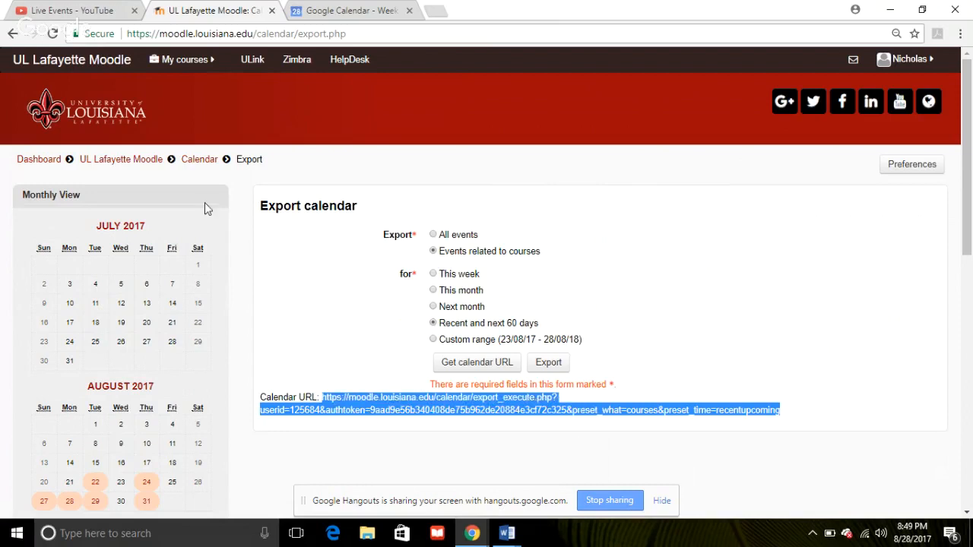
Step: In Google Calendar, paste the Moodle calendar URL with its auth token into the Add by URL form, and close it without adding the calendar
click(328, 10)
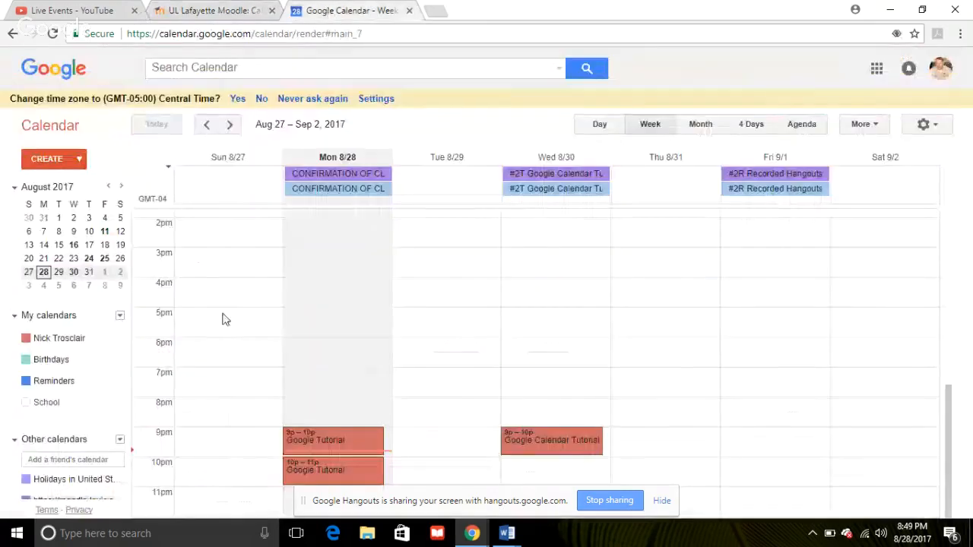
click(119, 440)
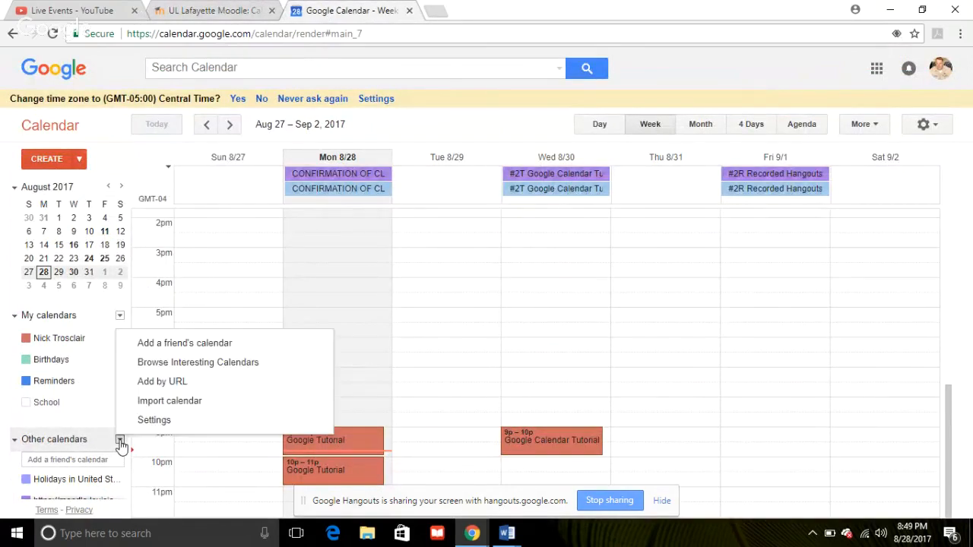
click(155, 386)
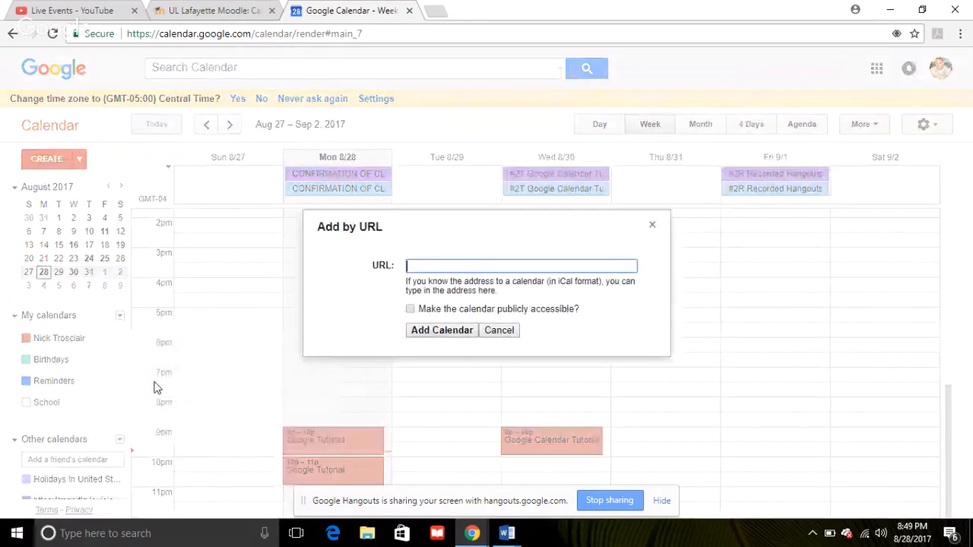
right_click(424, 265)
click(460, 353)
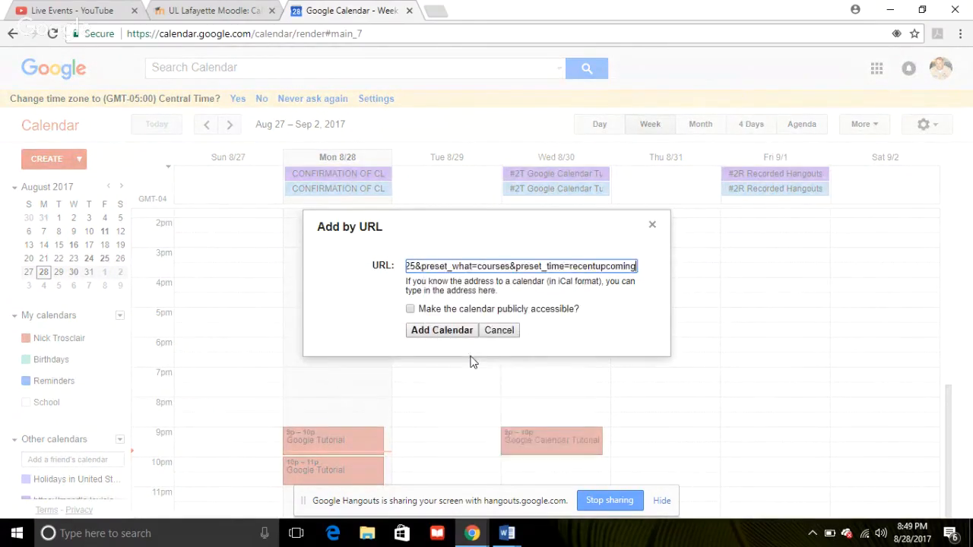
click(651, 227)
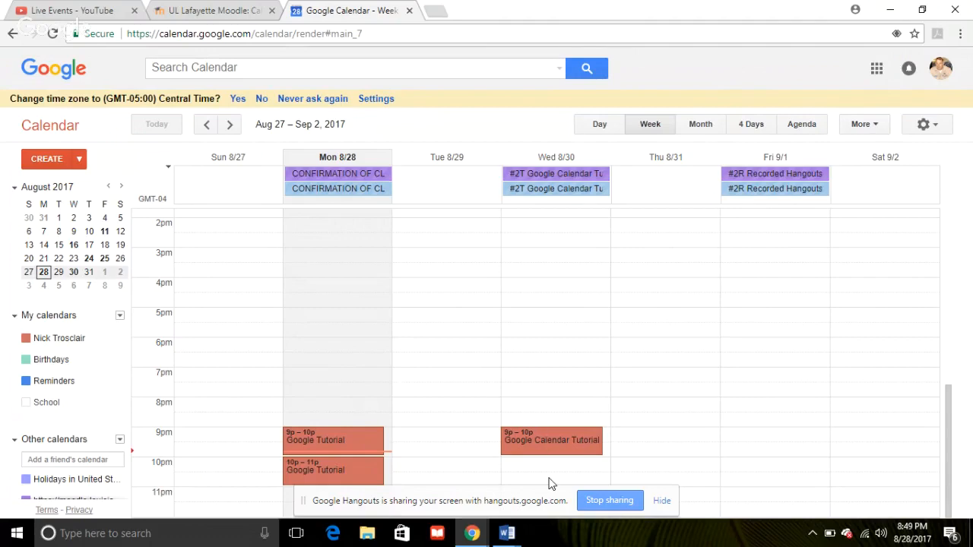
Step: Switch to the Google Hangouts window that is running the live broadcast
mouse_move(472, 532)
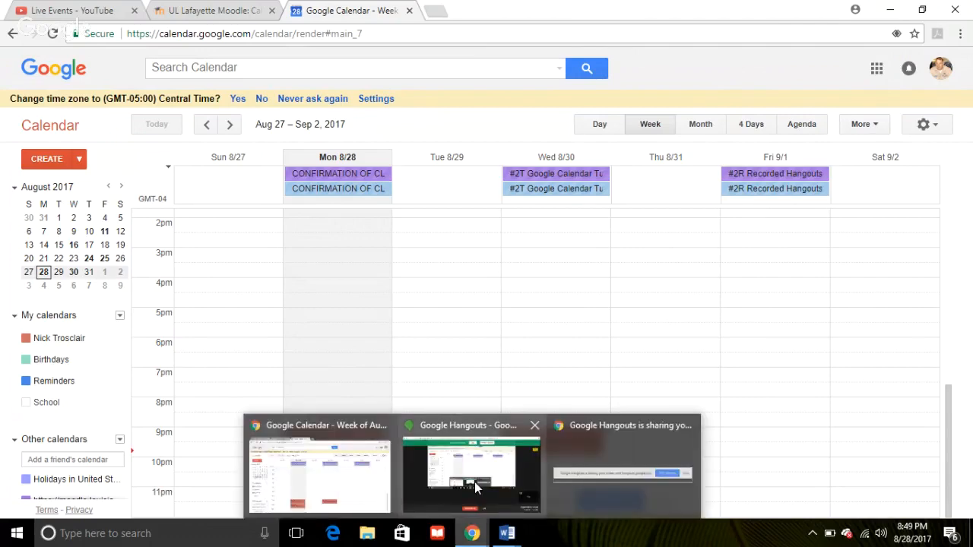
click(474, 482)
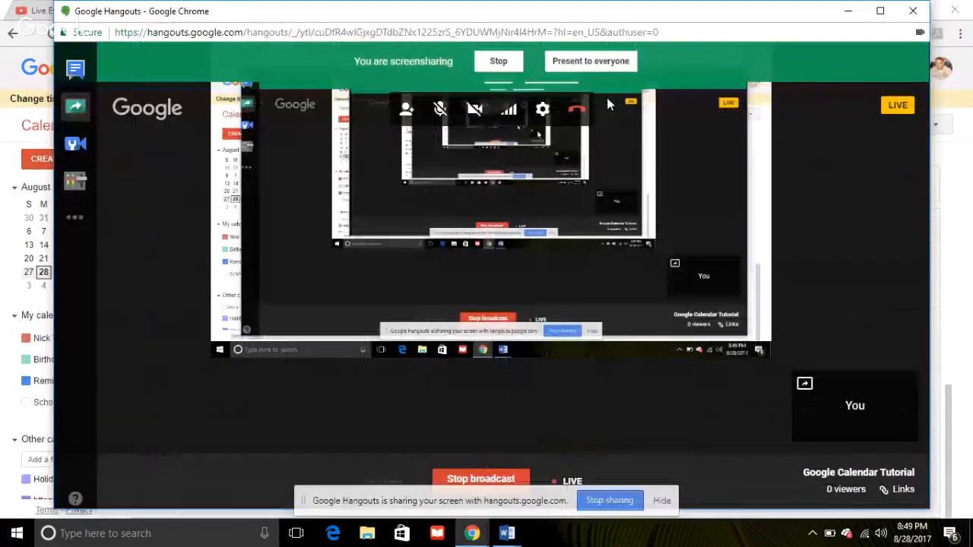